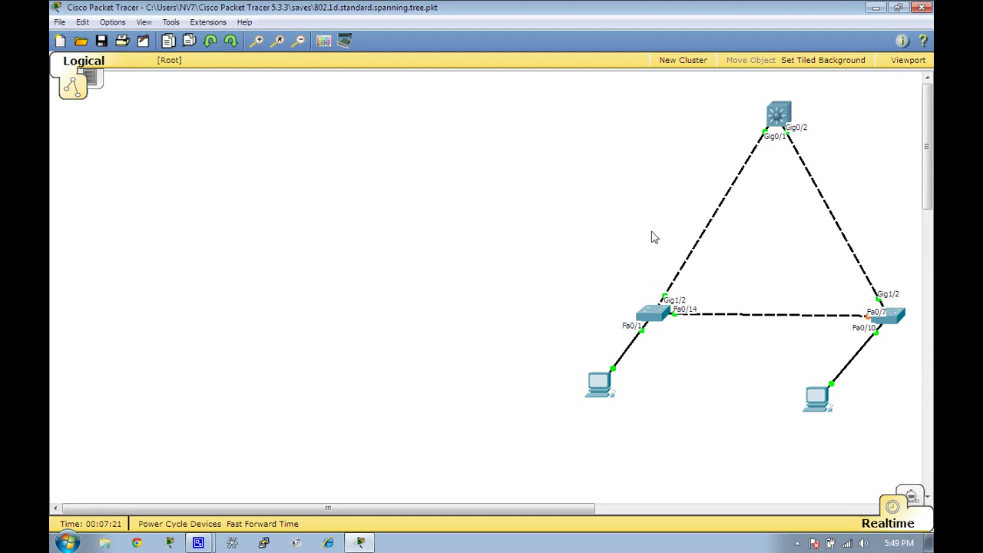
# Run 'show spanning-tree' in SW1's command line.
pyautogui.click(785, 102)
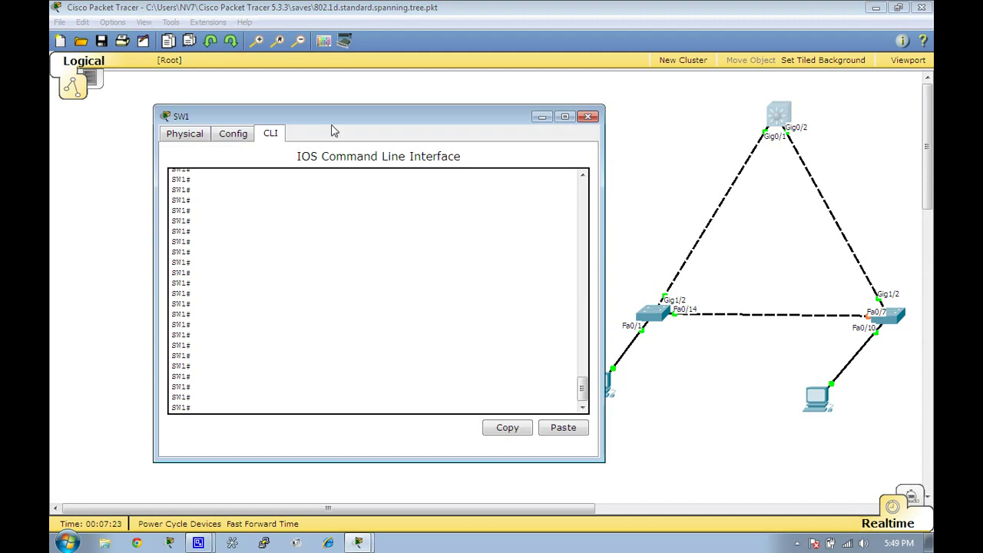
pyautogui.moveTo(331, 122); pyautogui.dragTo(274, 110)
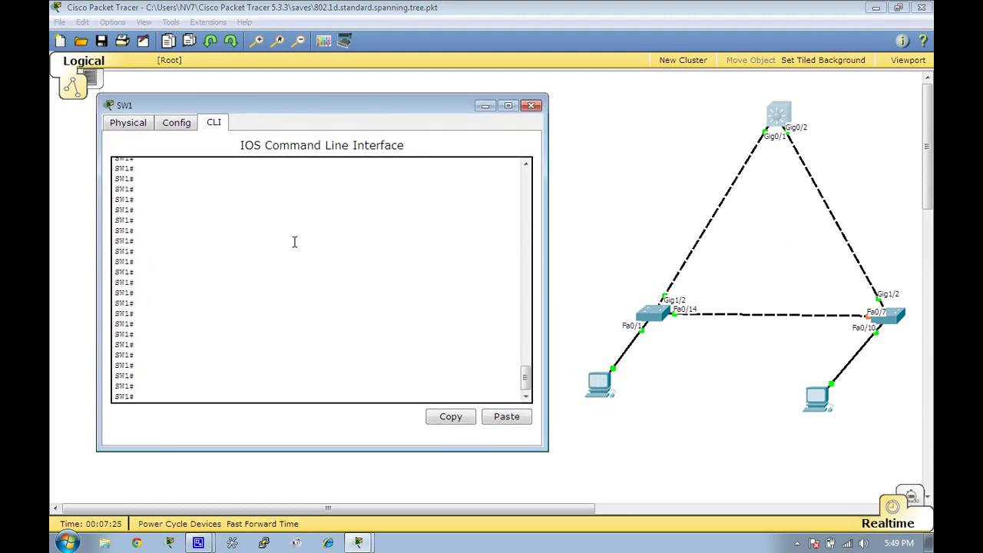
pyautogui.write('show spannin')
pyautogui.press('Return')
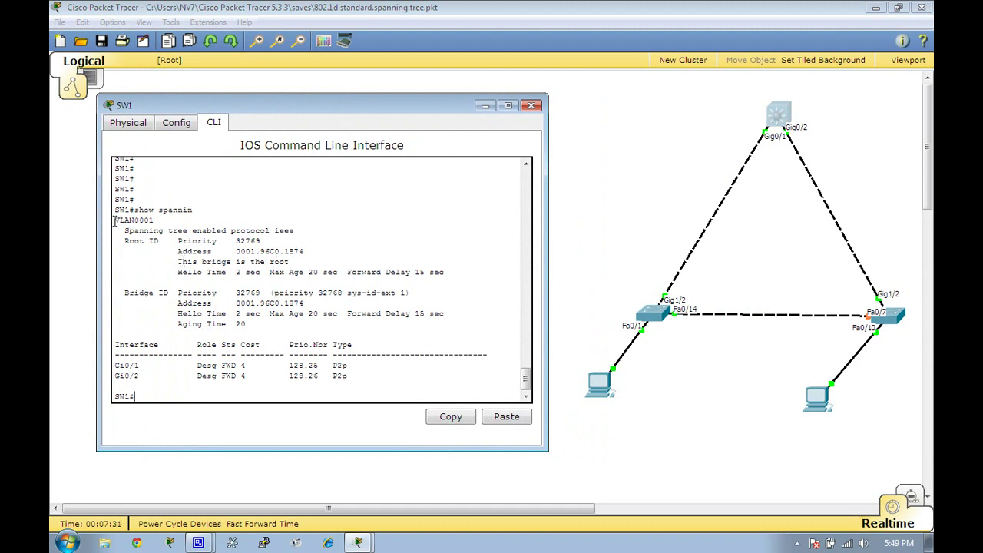
# Highlight the VLAN0001 output, the Root ID section and the 'This bridge is the root' line.
pyautogui.moveTo(114, 221); pyautogui.dragTo(406, 385)
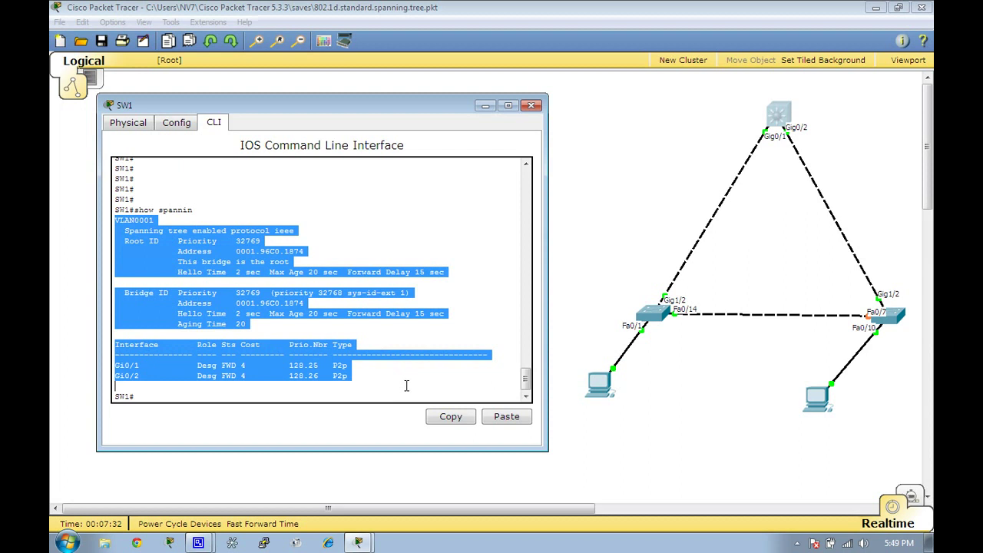
pyautogui.click(369, 341)
pyautogui.moveTo(115, 221); pyautogui.dragTo(308, 252)
pyautogui.click(309, 251)
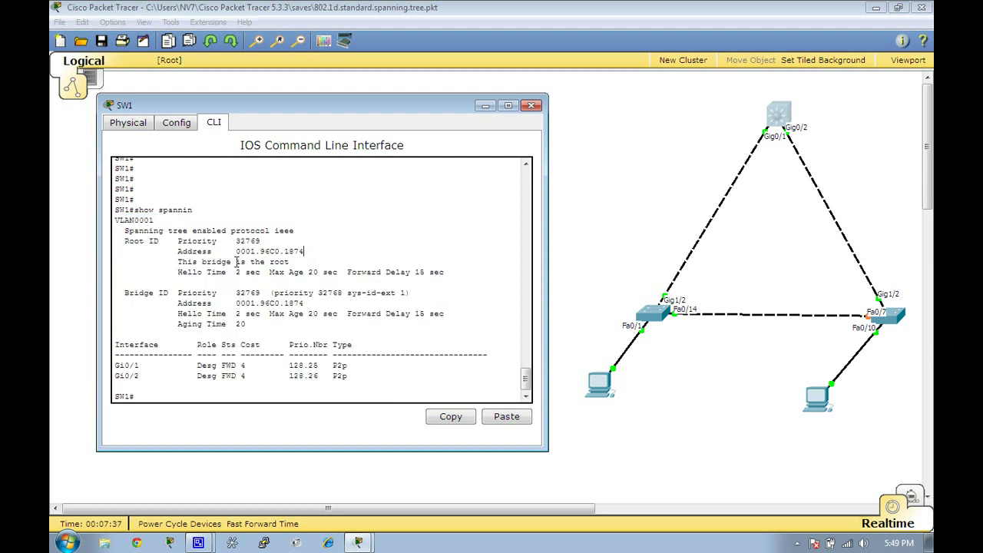
pyautogui.moveTo(178, 261); pyautogui.dragTo(290, 262)
pyautogui.click(290, 261)
# Highlight SW1's Bridge ID priority: base 32768 plus sys-id-ext 1, giving 32769.
pyautogui.moveTo(125, 292); pyautogui.dragTo(307, 304)
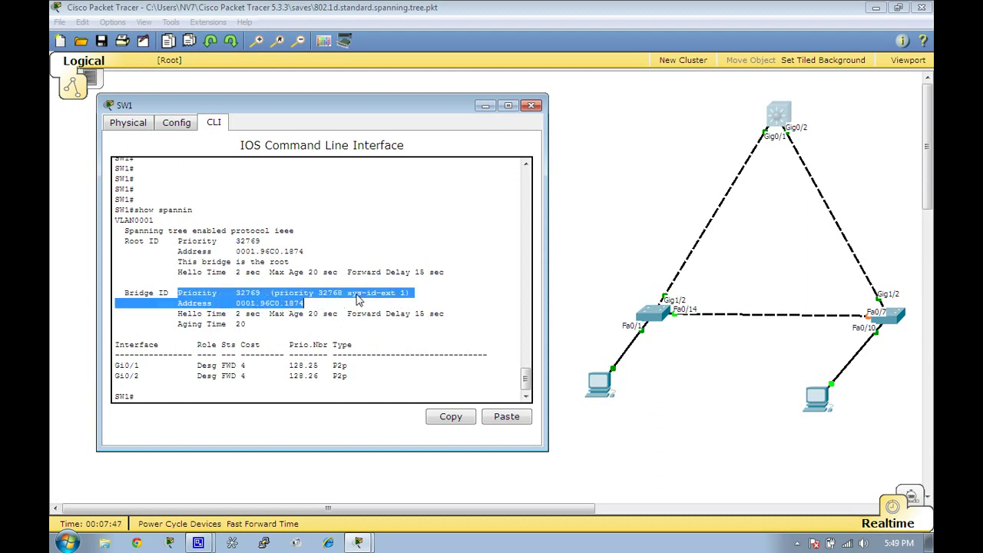
pyautogui.moveTo(396, 293); pyautogui.dragTo(401, 293)
pyautogui.click(401, 293)
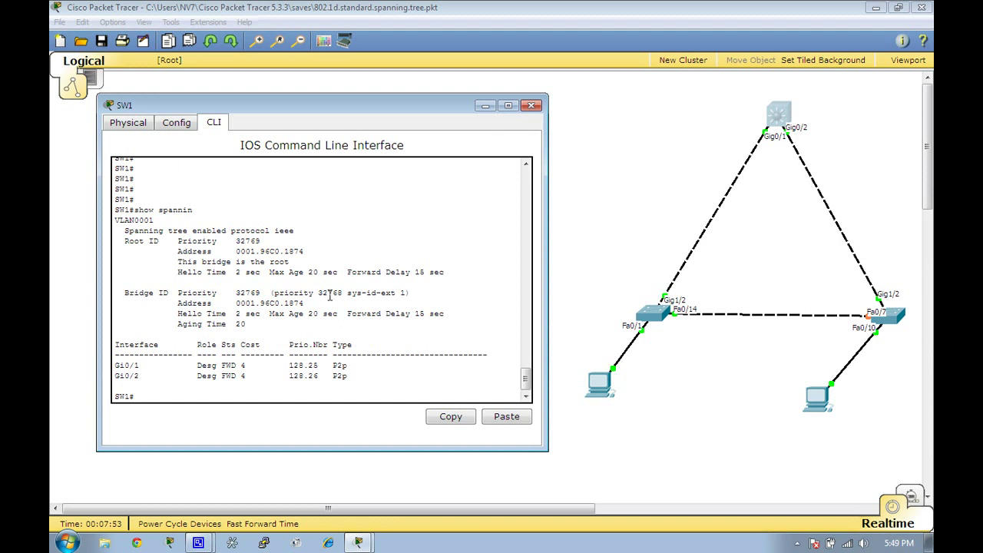
pyautogui.moveTo(319, 293); pyautogui.dragTo(343, 292)
pyautogui.moveTo(399, 295); pyautogui.dragTo(412, 292)
pyautogui.moveTo(262, 295); pyautogui.dragTo(237, 298)
pyautogui.moveTo(261, 240); pyautogui.dragTo(240, 244)
pyautogui.click(237, 251)
pyautogui.moveTo(122, 297); pyautogui.dragTo(167, 298)
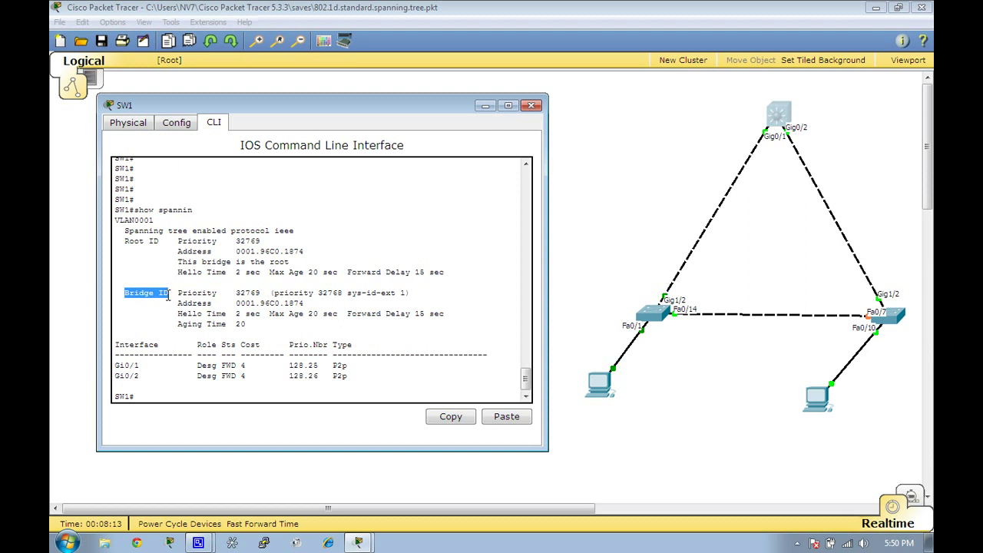
# Highlight the Hello Time 2 sec, Max Age and Forward Delay timers.
pyautogui.moveTo(178, 314); pyautogui.dragTo(260, 319)
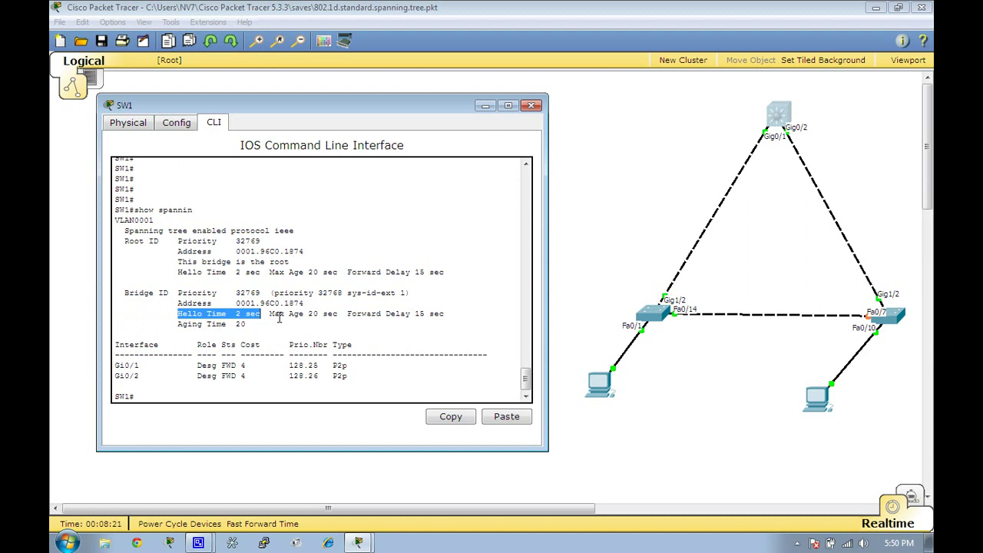
pyautogui.moveTo(271, 311); pyautogui.dragTo(444, 314)
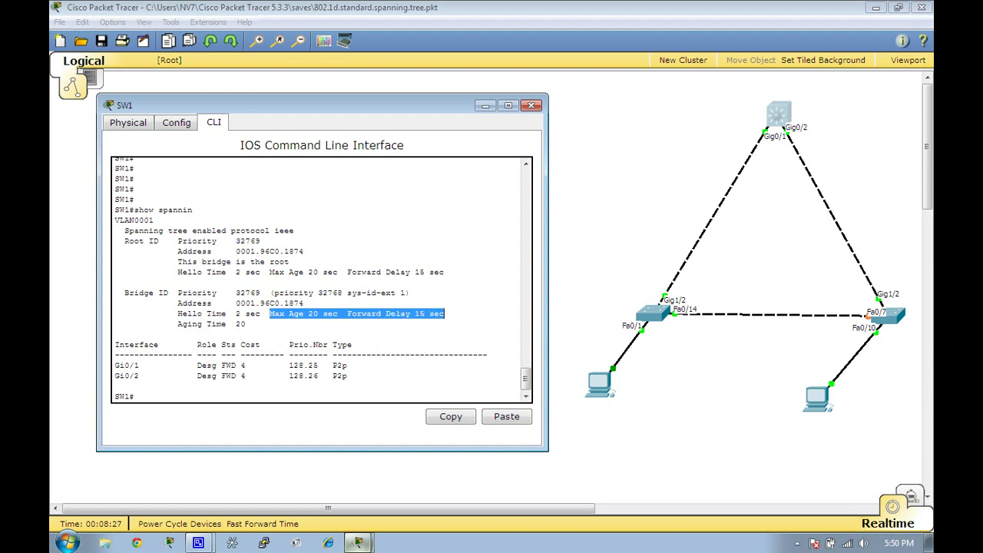
pyautogui.moveTo(351, 544)
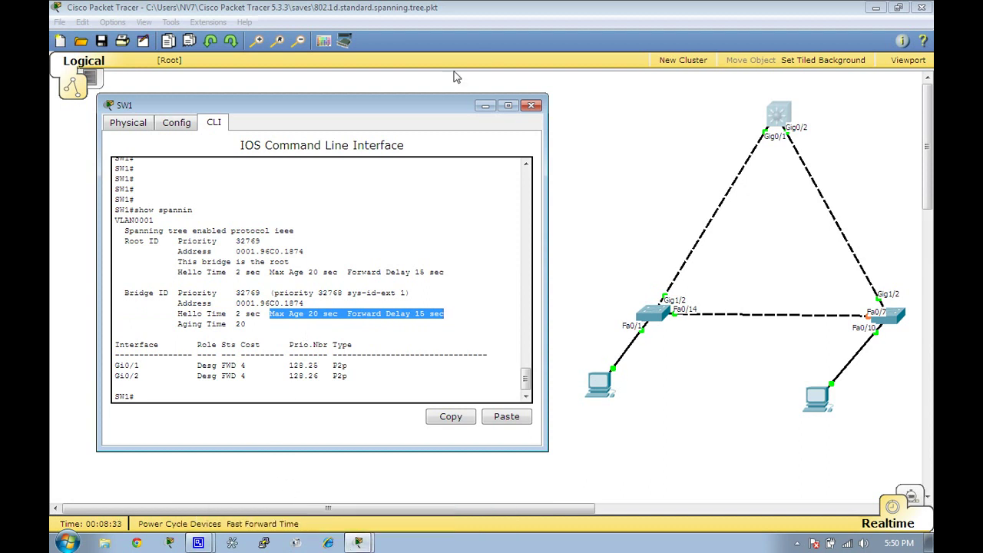
pyautogui.moveTo(433, 115); pyautogui.dragTo(432, 92)
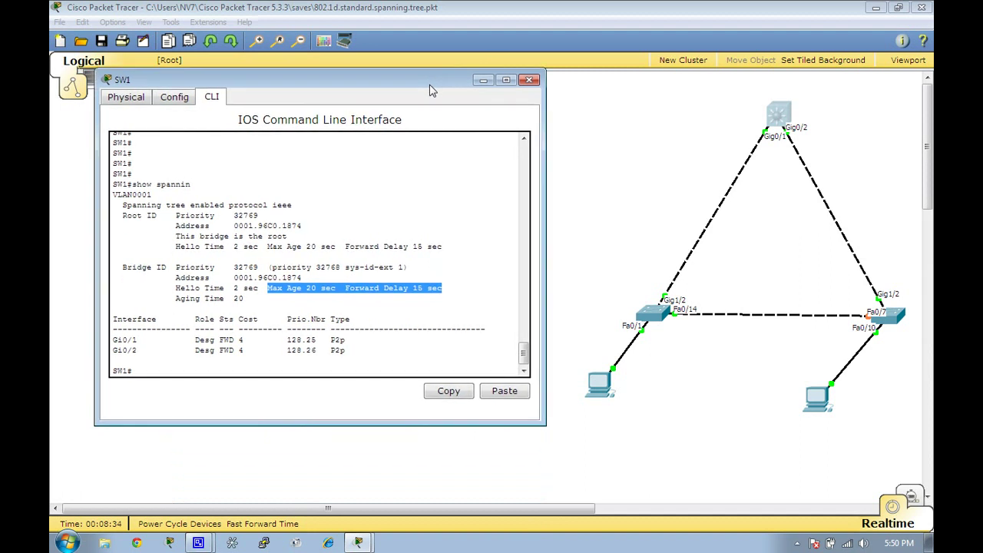
# Close SW1's window and stop the ping running in PC0's Command Prompt.
pyautogui.click(530, 82)
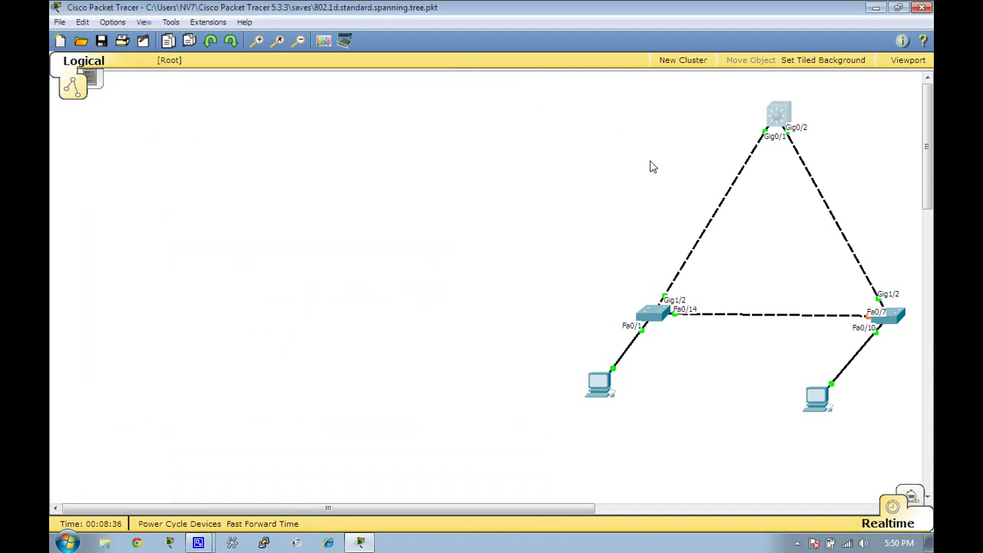
pyautogui.click(598, 384)
pyautogui.click(397, 114)
pyautogui.moveTo(372, 49); pyautogui.dragTo(341, 63)
pyautogui.hotkey('ctrl', 'c')
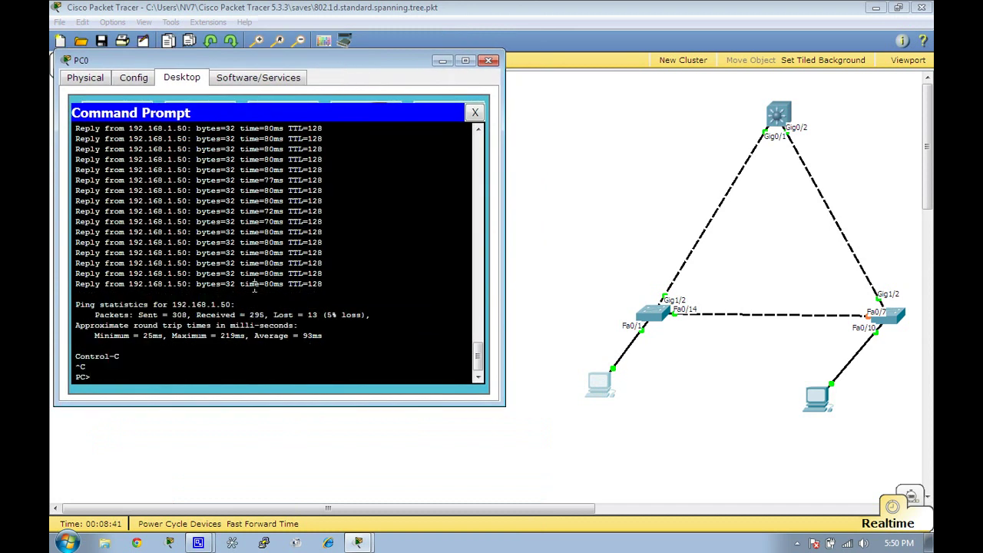
pyautogui.press('Return')
pyautogui.press('Return')
pyautogui.press('Return')
pyautogui.press('Return')
pyautogui.press('Return')
pyautogui.press('Return')
pyautogui.press('Return')
pyautogui.press('Return')
pyautogui.press('Return')
pyautogui.press('Return')
pyautogui.press('Return')
pyautogui.press('Return')
pyautogui.press('Return')
pyautogui.press('Return')
pyautogui.press('Return')
pyautogui.press('Return')
pyautogui.press('Return')
pyautogui.press('Return')
pyautogui.press('Return')
pyautogui.press('Return')
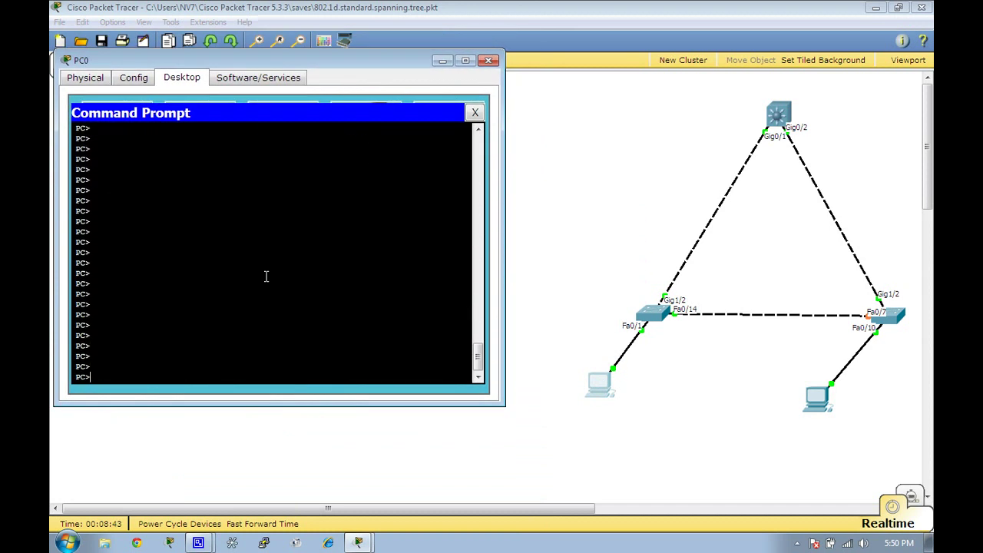
# Confirm PC0 is 192.168.1.40 with ipconfig and restart 'ping -t 192.168.1.50'.
pyautogui.write('ipconfig')
pyautogui.press('Return')
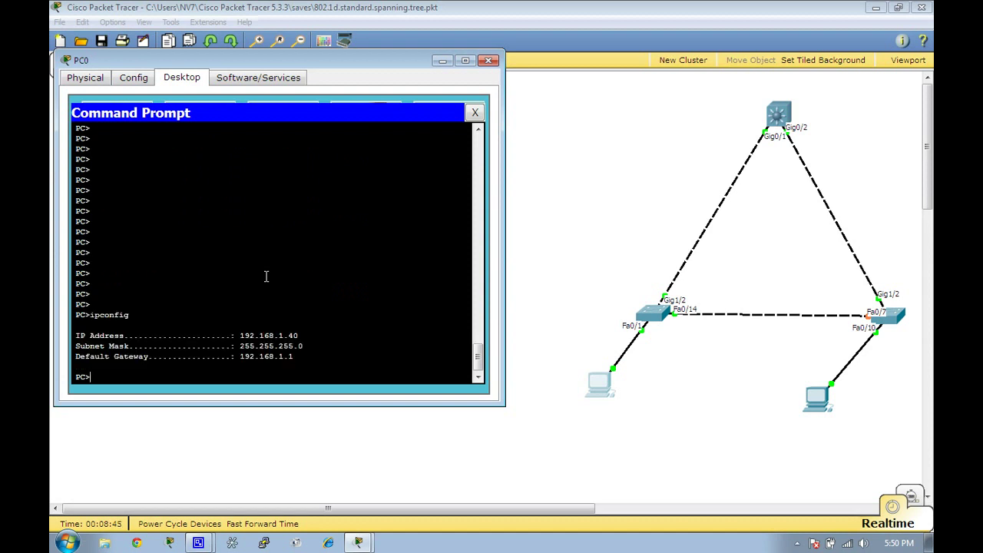
pyautogui.press('Up')
pyautogui.press('Up')
pyautogui.press('Return')
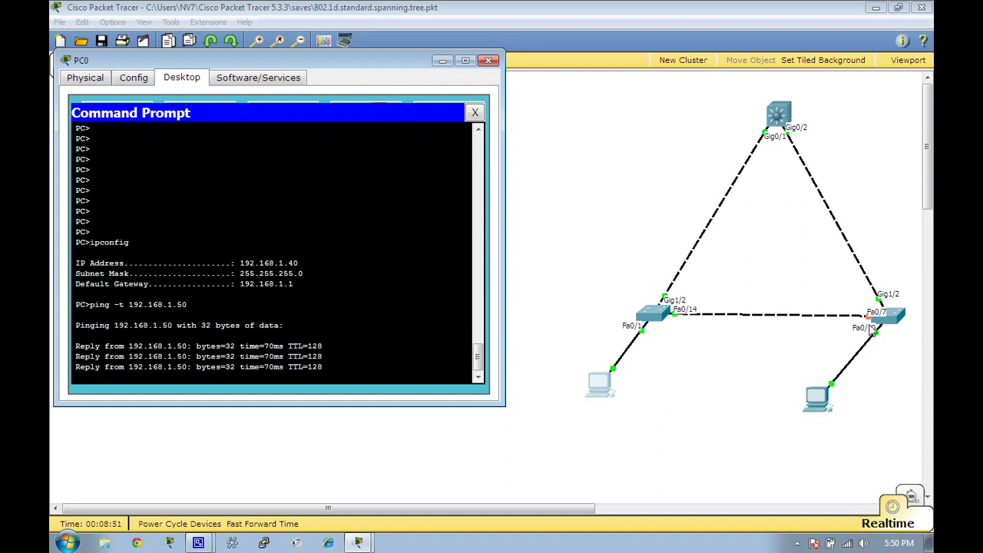
pyautogui.moveTo(399, 70); pyautogui.dragTo(407, 197)
# Open SW3's command line and arrange it alongside PC0's ping window.
pyautogui.click(890, 311)
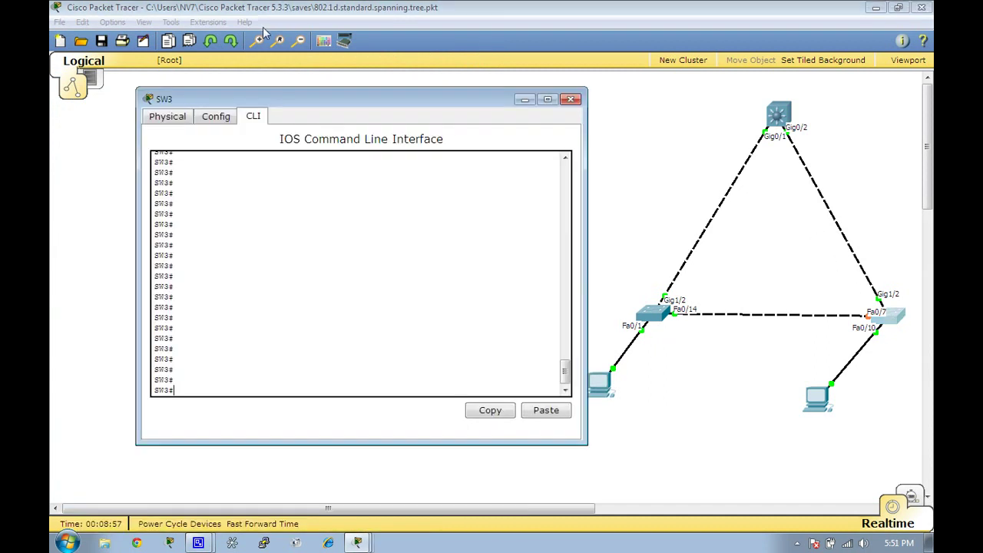
pyautogui.moveTo(384, 106); pyautogui.dragTo(302, 40)
pyautogui.click(351, 541)
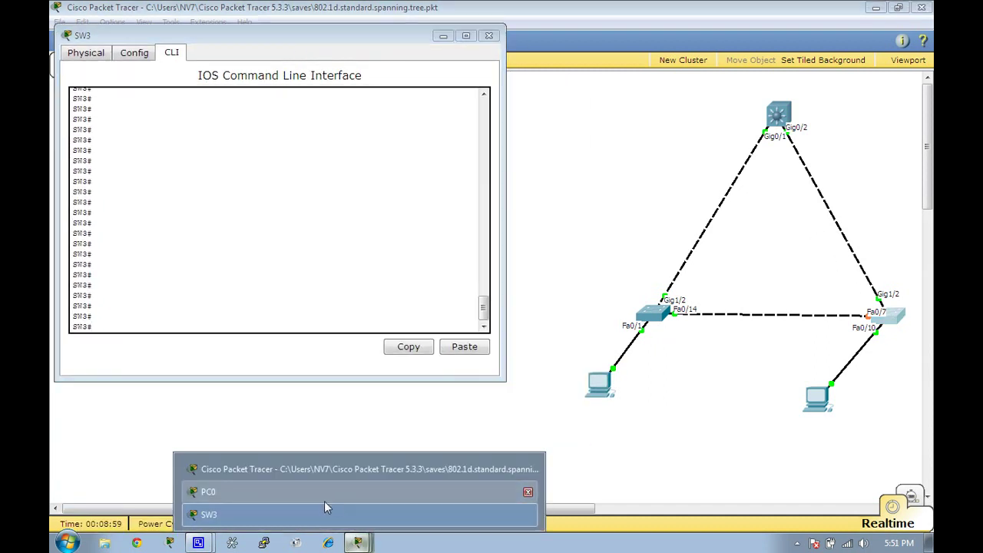
pyautogui.click(316, 500)
pyautogui.click(219, 112)
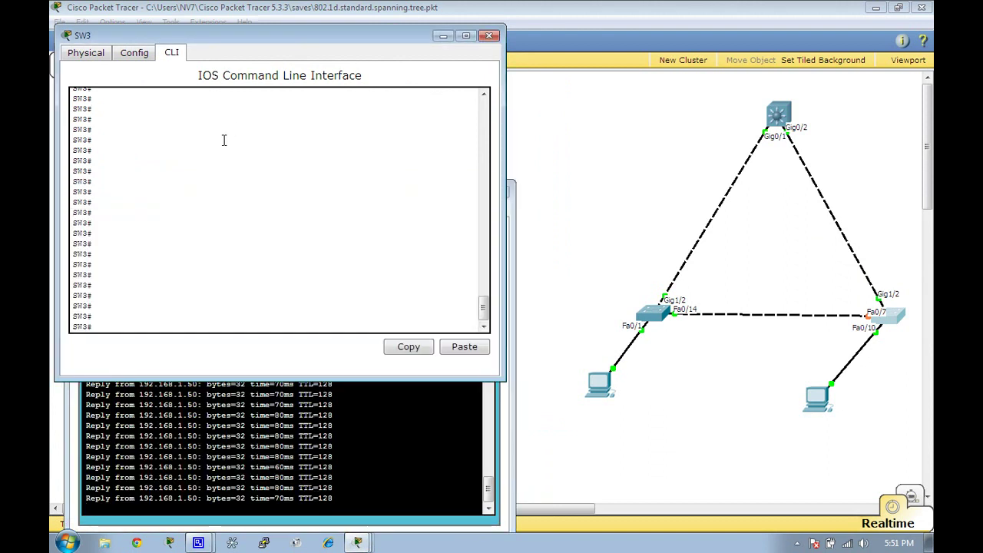
# Shut down SW3's interface Gig1/2 and exit configuration mode.
pyautogui.write('config t')
pyautogui.press('Return')
pyautogui.write('int gig1/2')
pyautogui.press('Return')
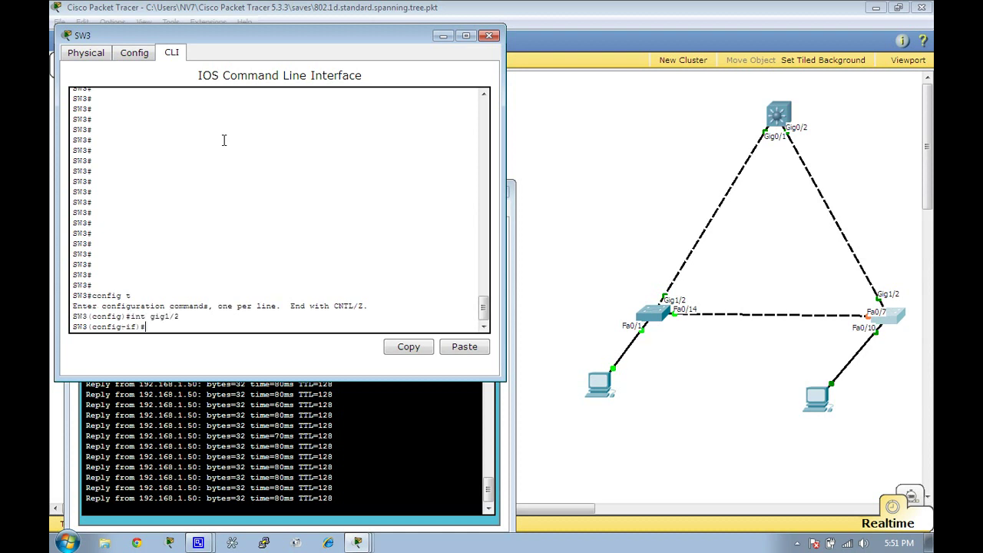
pyautogui.write('shut')
pyautogui.press('Return')
pyautogui.write('exi')
pyautogui.press('Return')
pyautogui.write('exi')
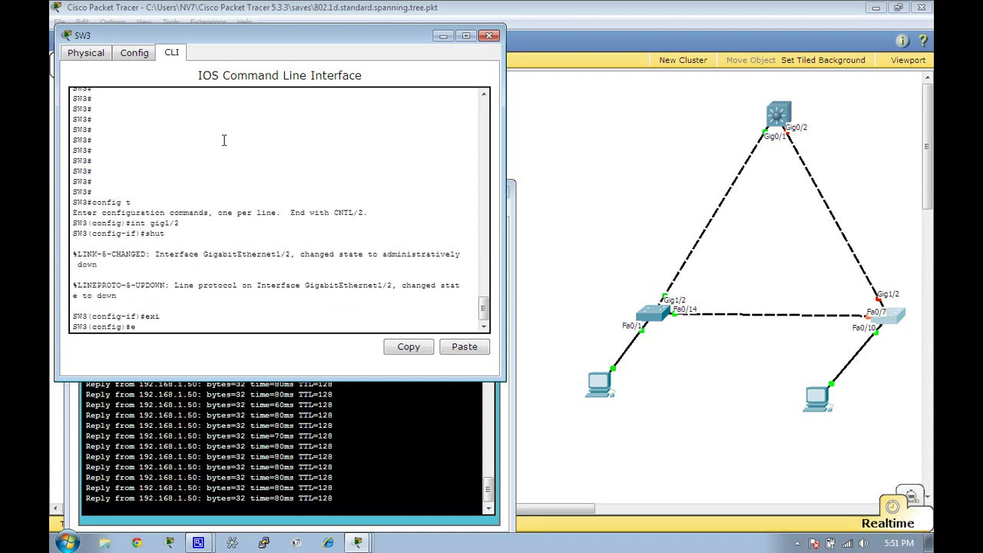
pyautogui.press('Return')
# Rerun 'show span' on SW3 repeatedly to watch the port roles change.
pyautogui.write('show spann')
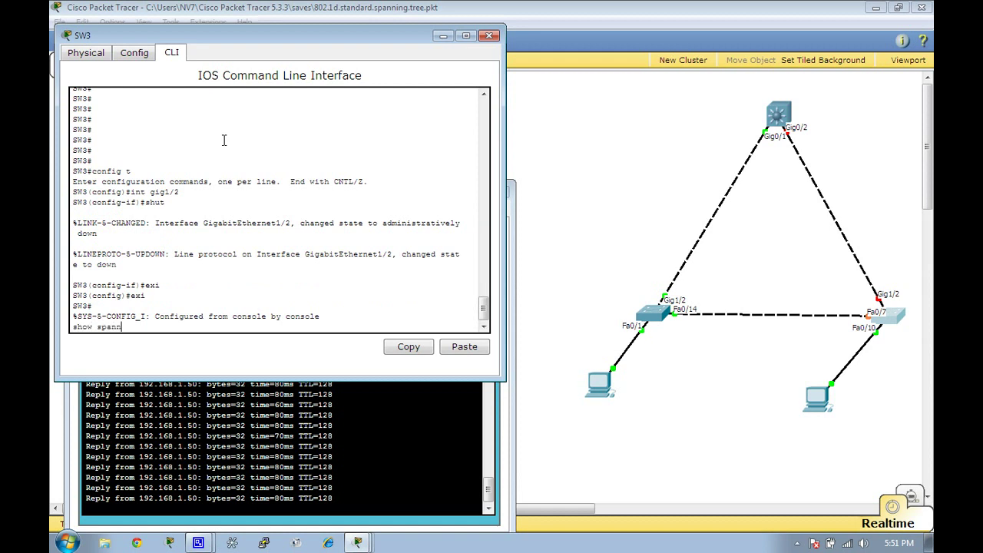
pyautogui.press('Return')
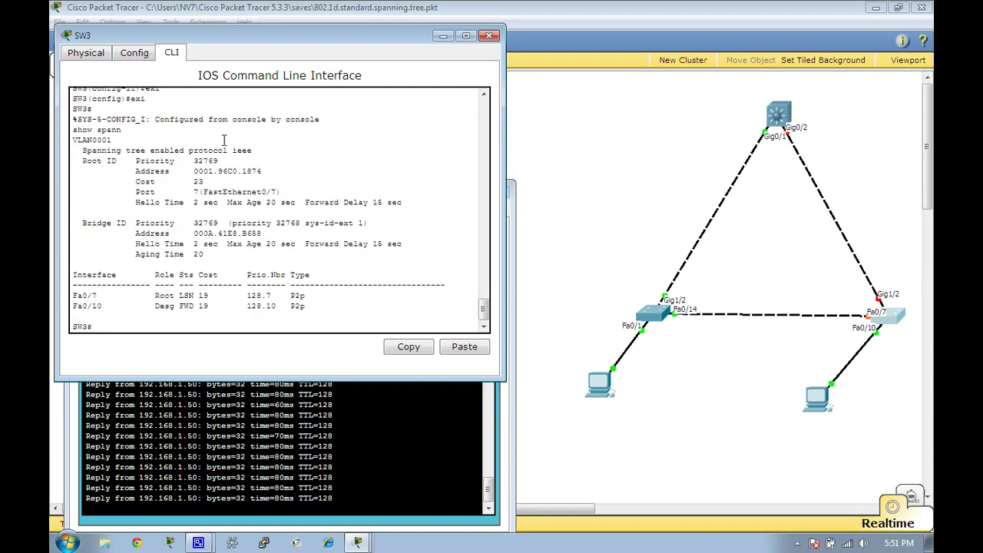
pyautogui.press('Up')
pyautogui.press('Return')
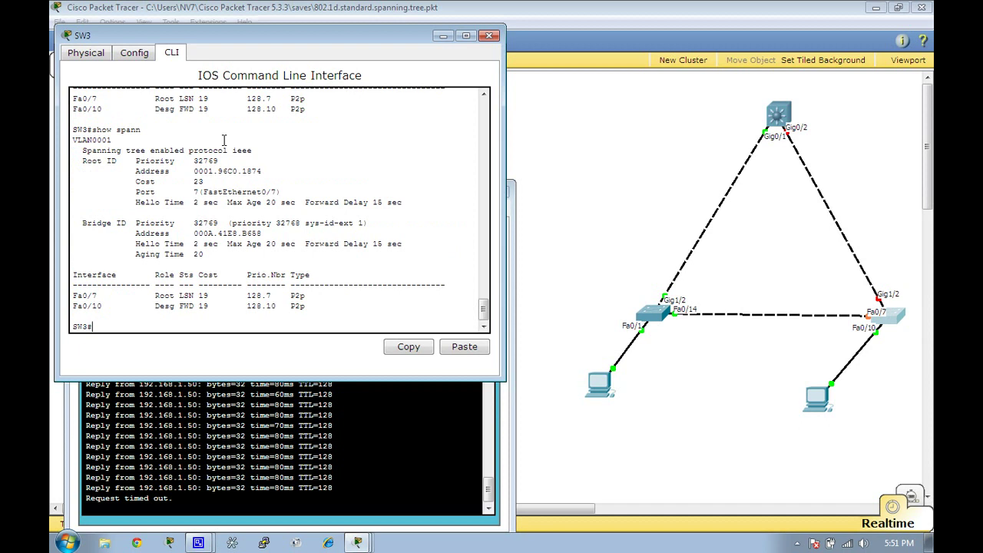
pyautogui.press('Up')
pyautogui.press('Return')
pyautogui.press('Up')
pyautogui.press('Return')
pyautogui.press('Up')
pyautogui.press('Return')
pyautogui.press('Up')
pyautogui.press('Return')
pyautogui.press('Up')
pyautogui.press('Return')
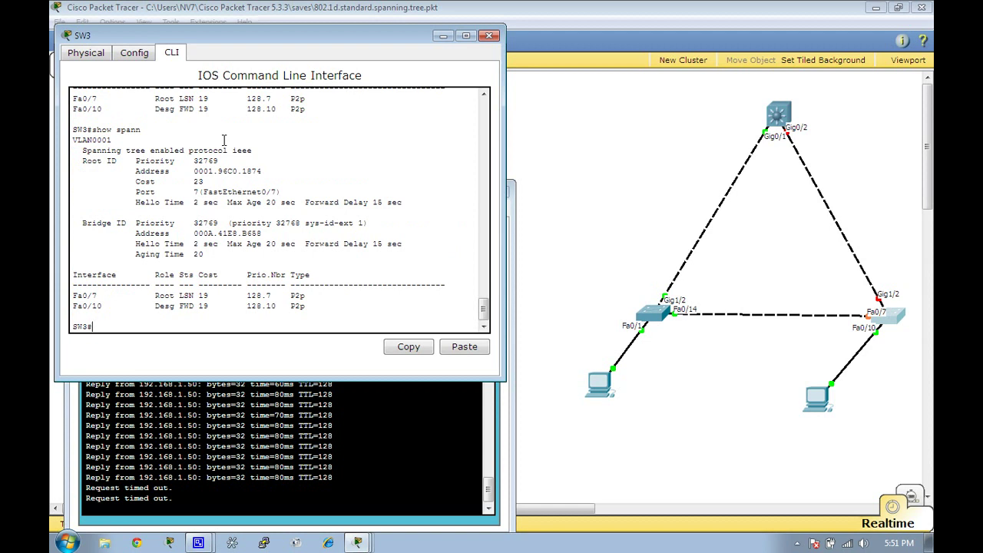
pyautogui.press('Up')
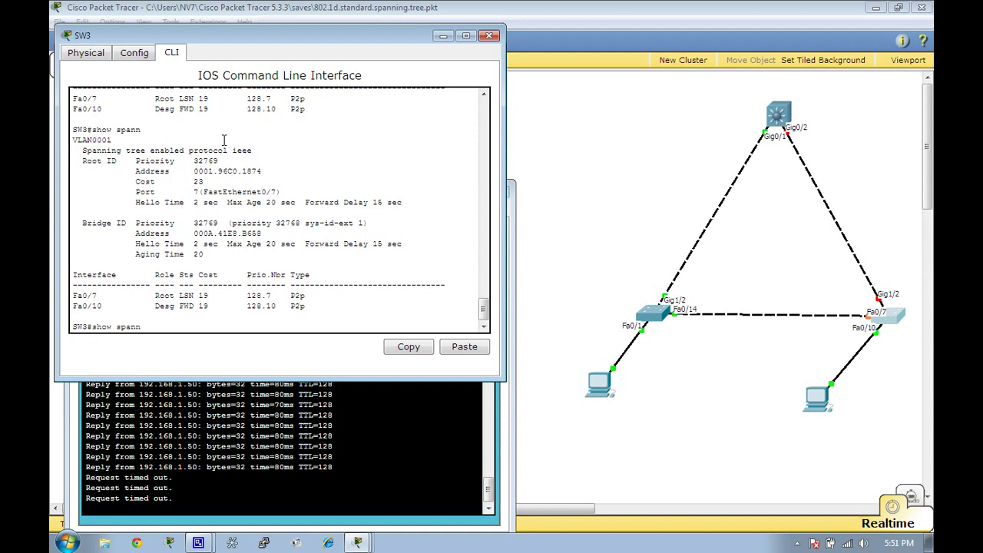
# Re-enter configuration mode briefly, then exit without changing Gig1/2.
pyautogui.press('Up')
pyautogui.press('Return')
pyautogui.write('shut')
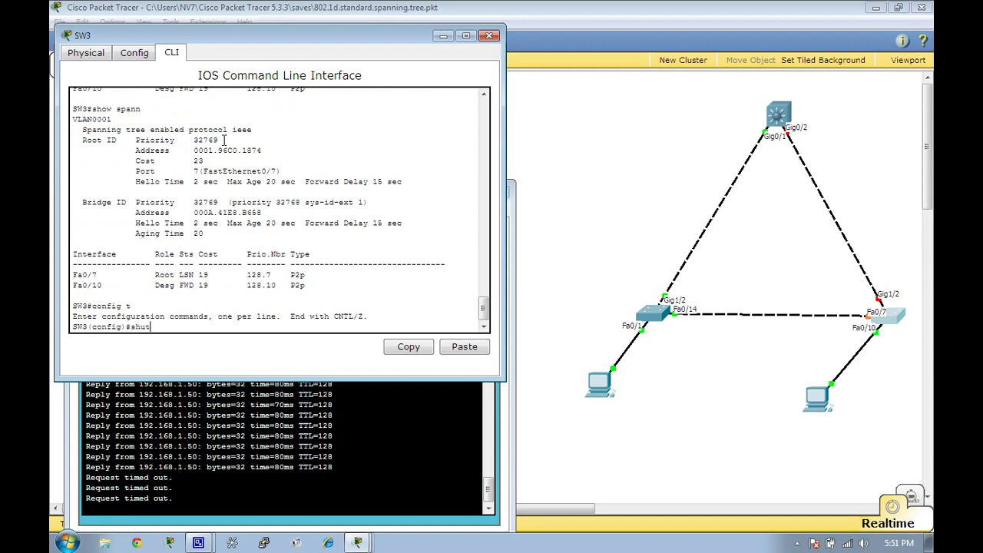
pyautogui.press('Up')
pyautogui.press('Down')
pyautogui.write('exit')
pyautogui.press('Return')
# Rerun 'show spann' until Fa0/7 appears as the forwarding root port.
pyautogui.press('Return')
pyautogui.press('Return')
pyautogui.write('show spann')
pyautogui.press('Return')
pyautogui.press('Up')
pyautogui.press('Return')
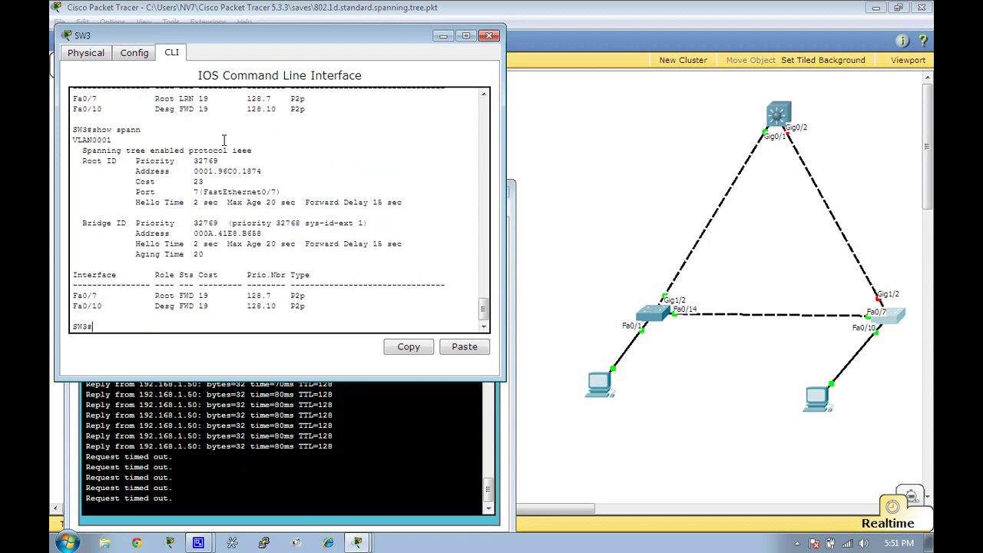
pyautogui.press('Up')
pyautogui.press('Return')
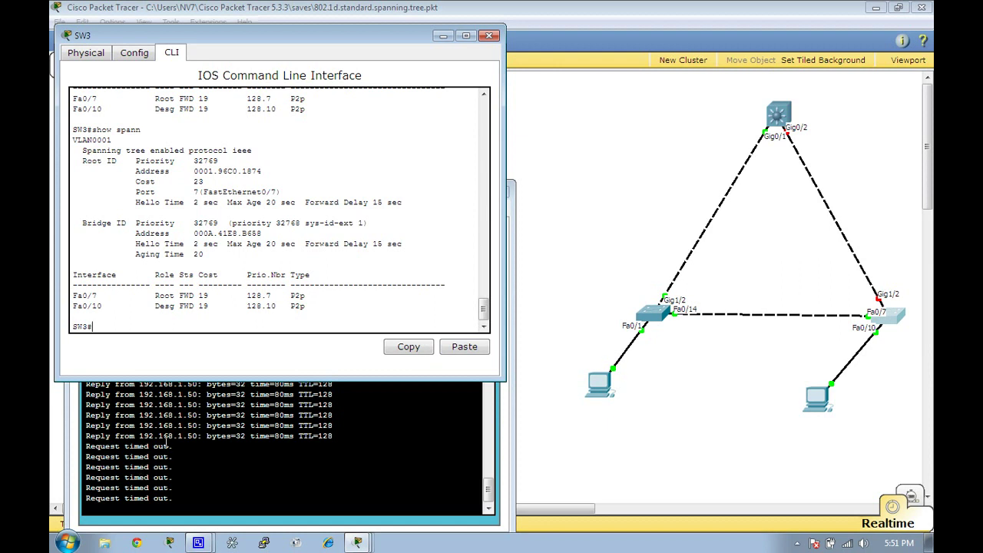
pyautogui.click(165, 442)
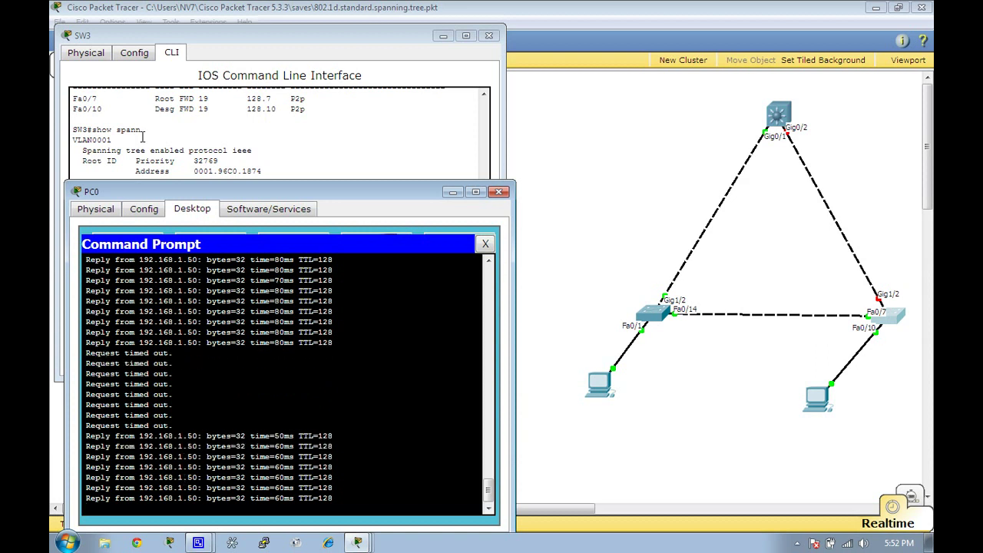
pyautogui.moveTo(101, 343); pyautogui.dragTo(89, 320)
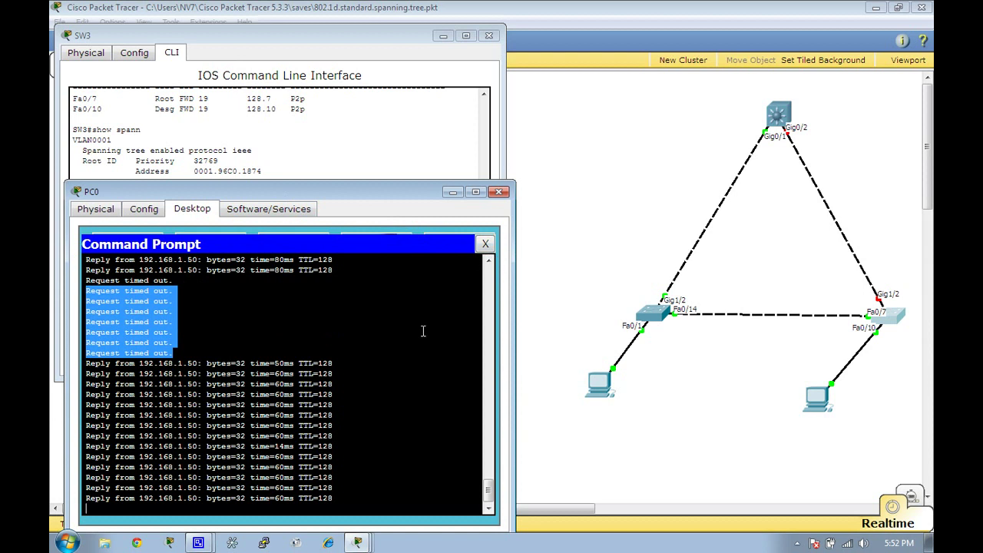
pyautogui.click(267, 31)
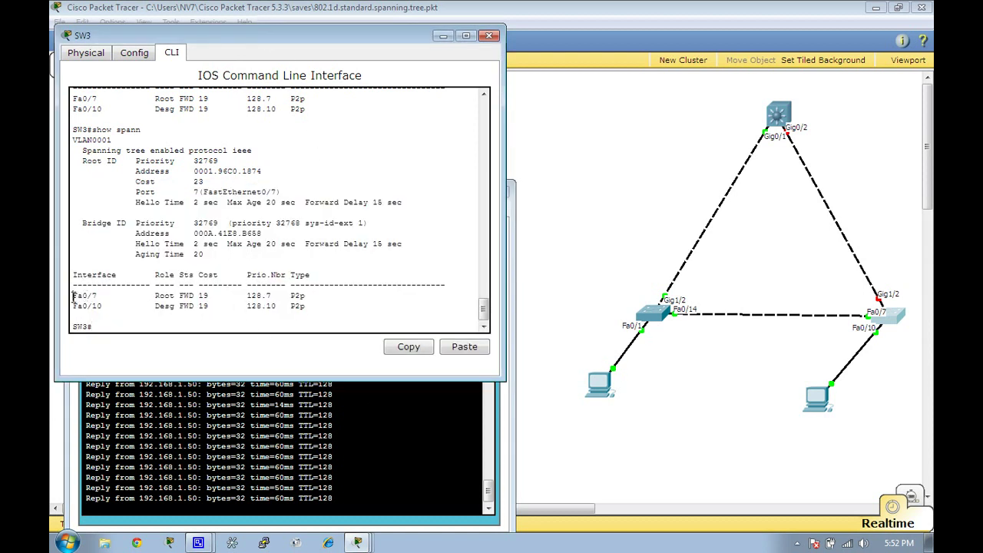
pyautogui.moveTo(73, 295); pyautogui.dragTo(204, 295)
pyautogui.click(177, 295)
# Bring SW3's Gig1/2 back up with 'no shut' and exit configuration mode.
pyautogui.click(208, 316)
pyautogui.write('config t')
pyautogui.press('Return')
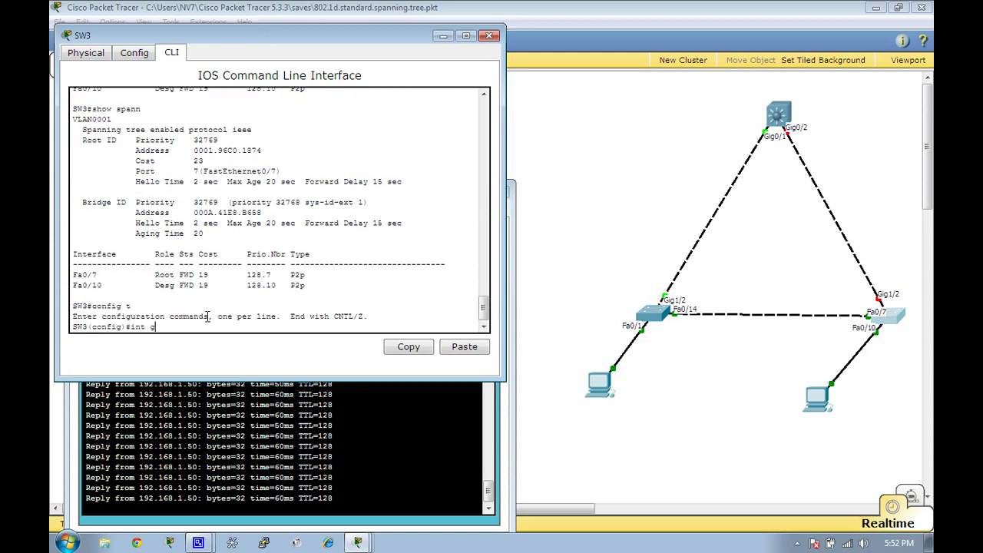
pyautogui.write('int gig1/2')
pyautogui.press('Return')
pyautogui.write('no shut')
pyautogui.press('Return')
pyautogui.write('exi')
pyautogui.press('Return')
pyautogui.write('exi')
pyautogui.press('Return')
pyautogui.press('Return')
# Check SW3's spanning-tree: Fa0/7 now Altn, Gi1/2 Root with path cost 4.
pyautogui.write('shwo')
pyautogui.press('BackSpace')
pyautogui.press('BackSpace')
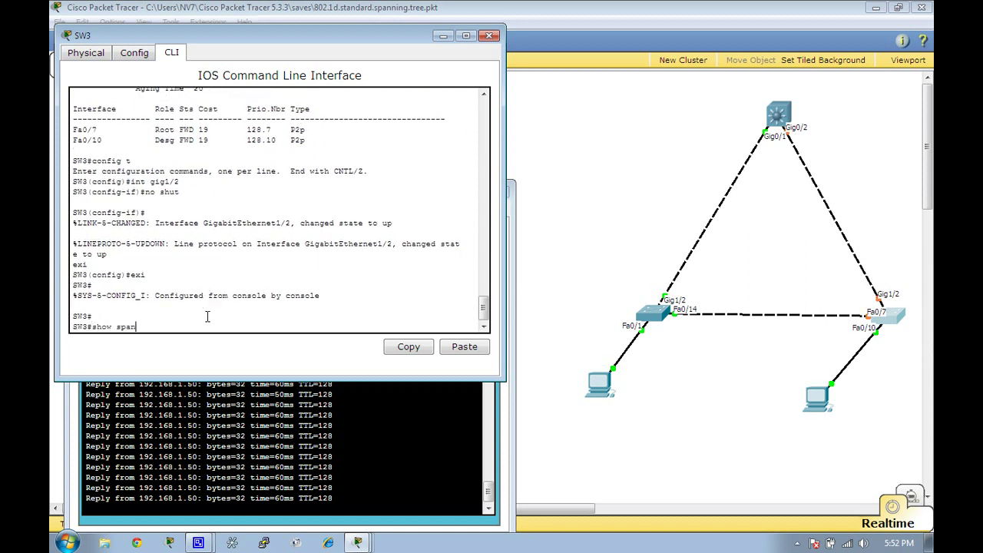
pyautogui.press('Return')
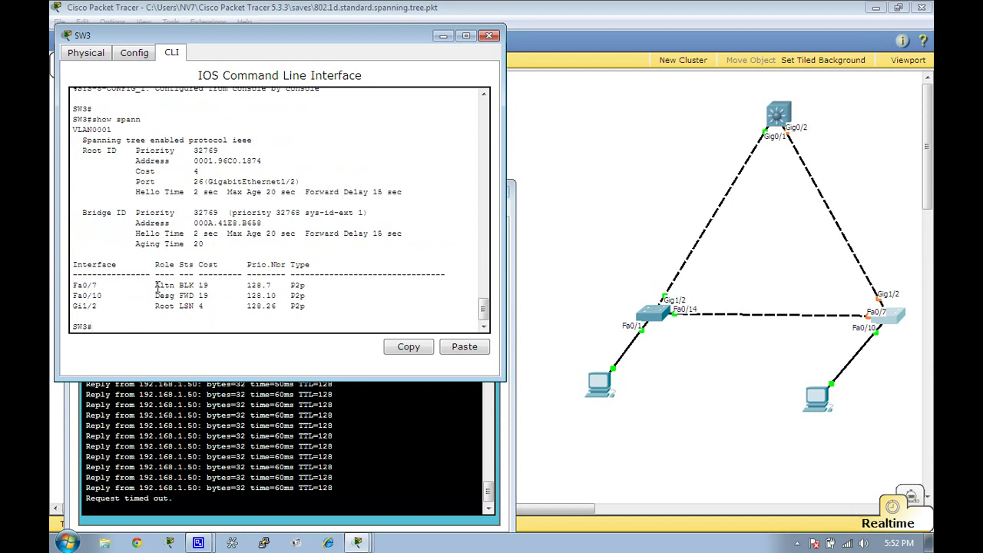
pyautogui.moveTo(154, 285); pyautogui.dragTo(195, 285)
pyautogui.moveTo(154, 306); pyautogui.dragTo(191, 306)
pyautogui.click(197, 306)
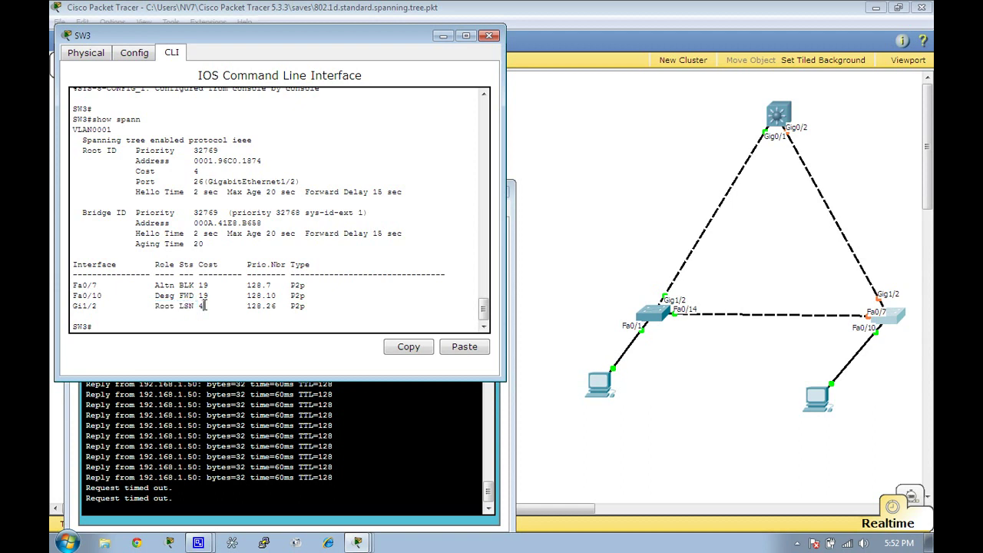
pyautogui.doubleClick(200, 306)
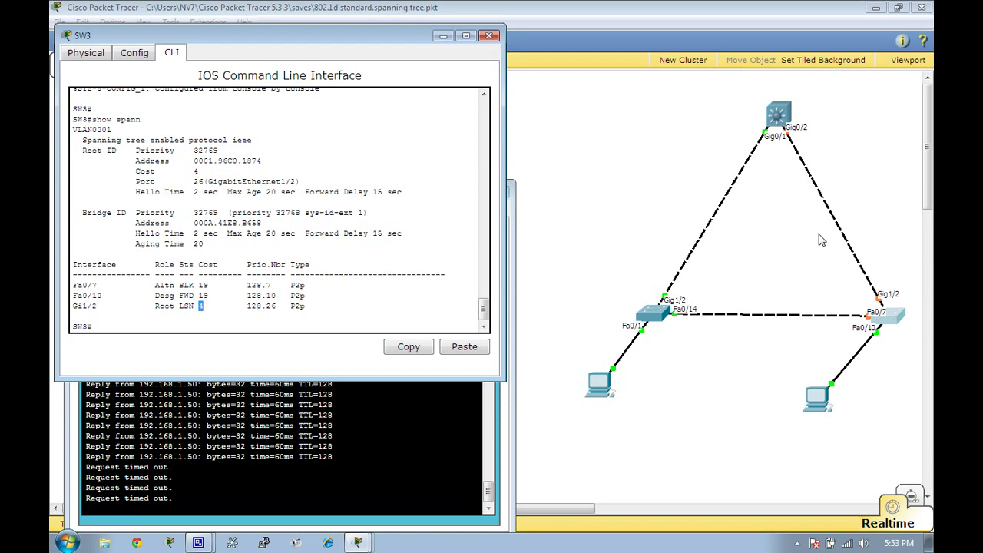
pyautogui.click(301, 296)
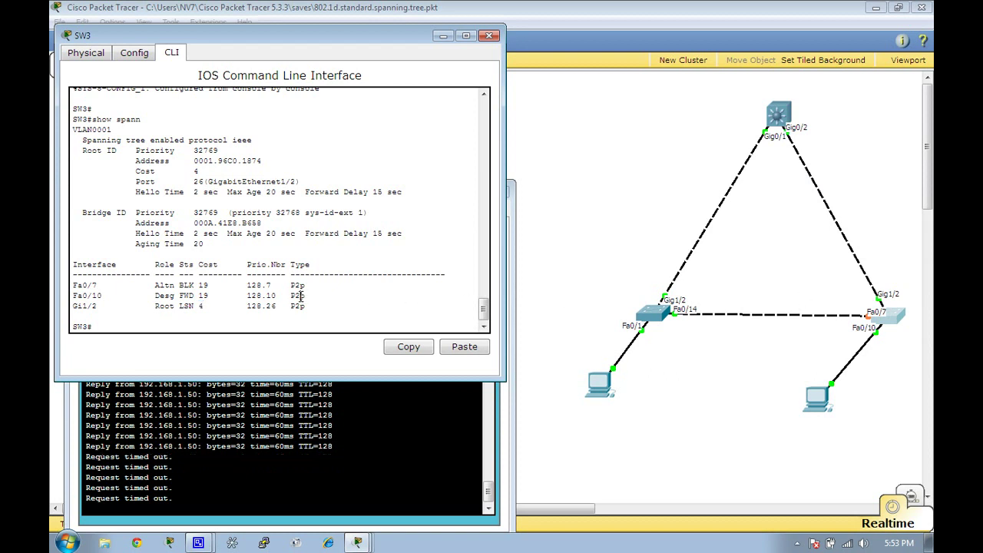
pyautogui.click(312, 313)
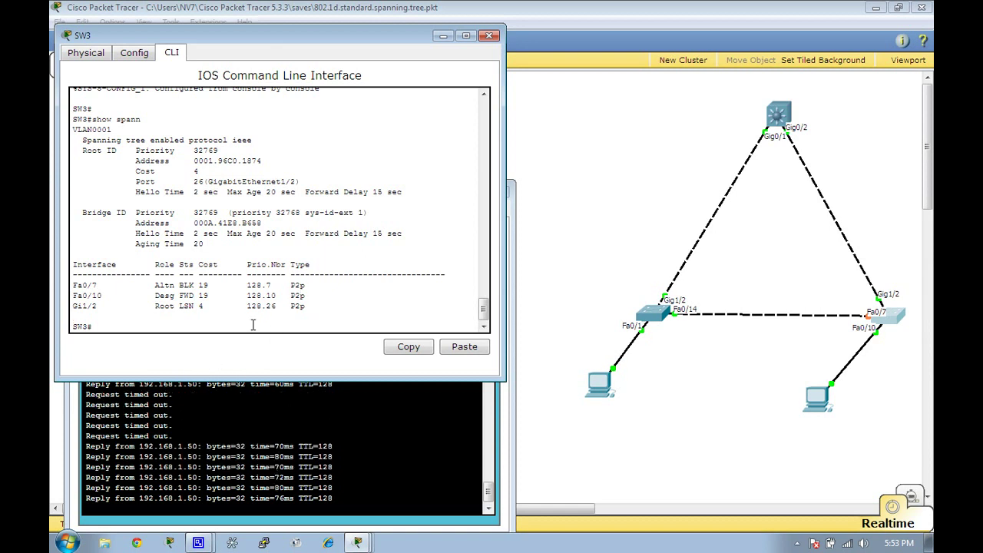
# Log out of SW3's console and close both the SW3 and PC0 windows.
pyautogui.press('Return')
pyautogui.press('Return')
pyautogui.press('Return')
pyautogui.press('Return')
pyautogui.press('Return')
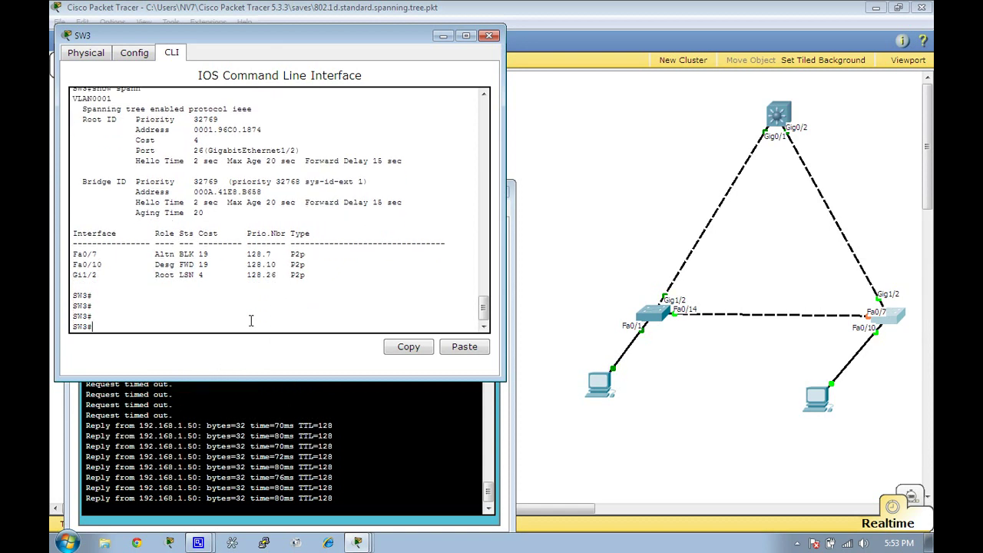
pyautogui.write('exit')
pyautogui.press('Return')
pyautogui.press('Return')
pyautogui.click(490, 36)
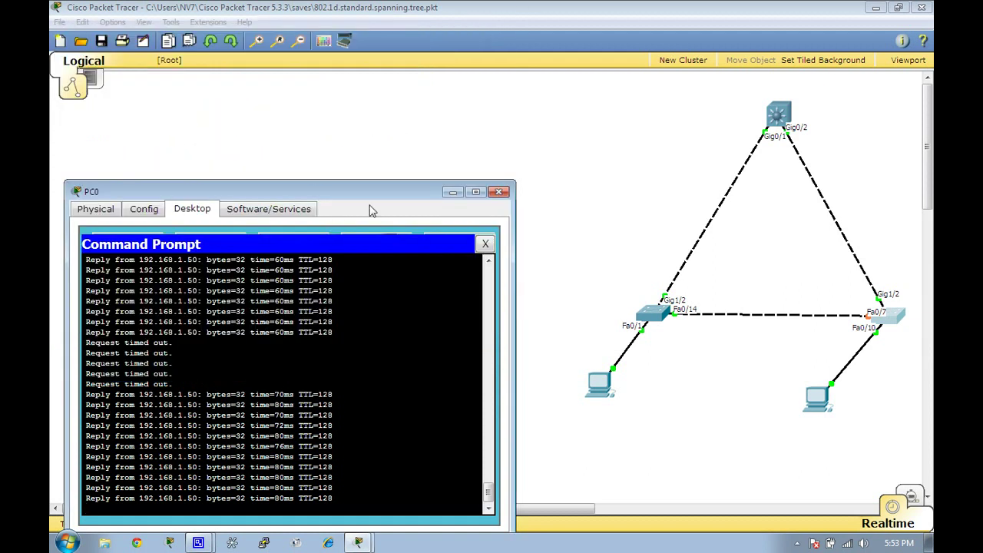
pyautogui.click(499, 192)
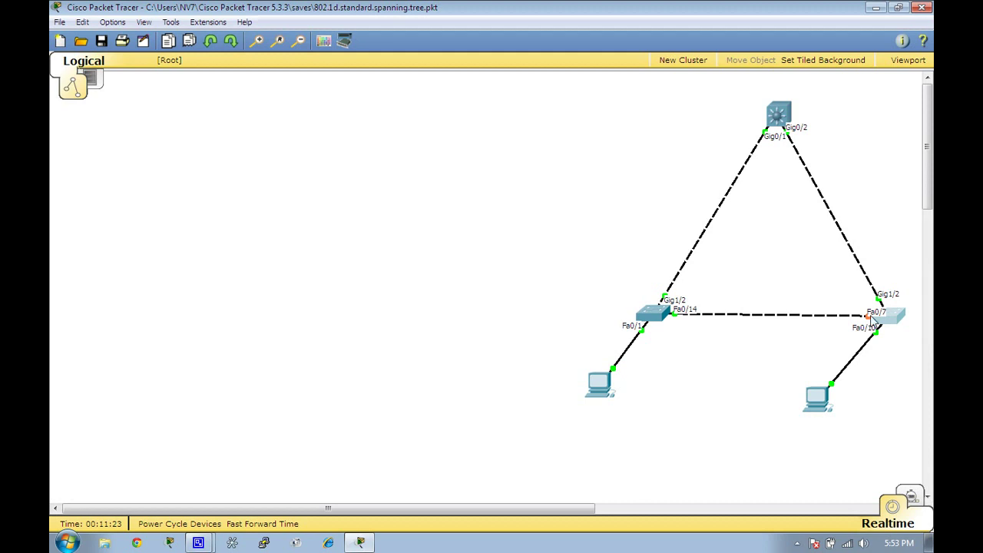
# In Chrome, open the ICND2 640-816 category archive and scroll through its study notes.
pyautogui.click(138, 542)
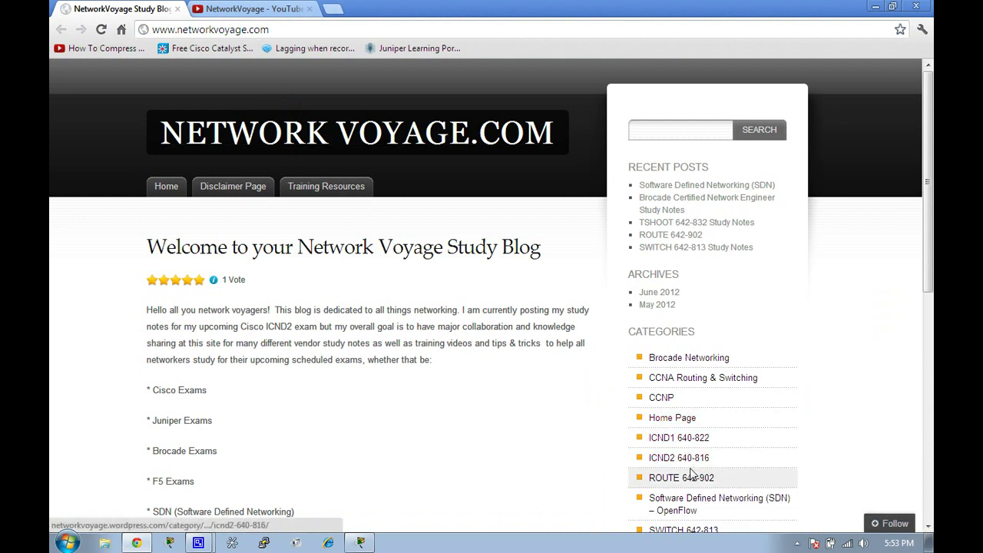
pyautogui.click(669, 460)
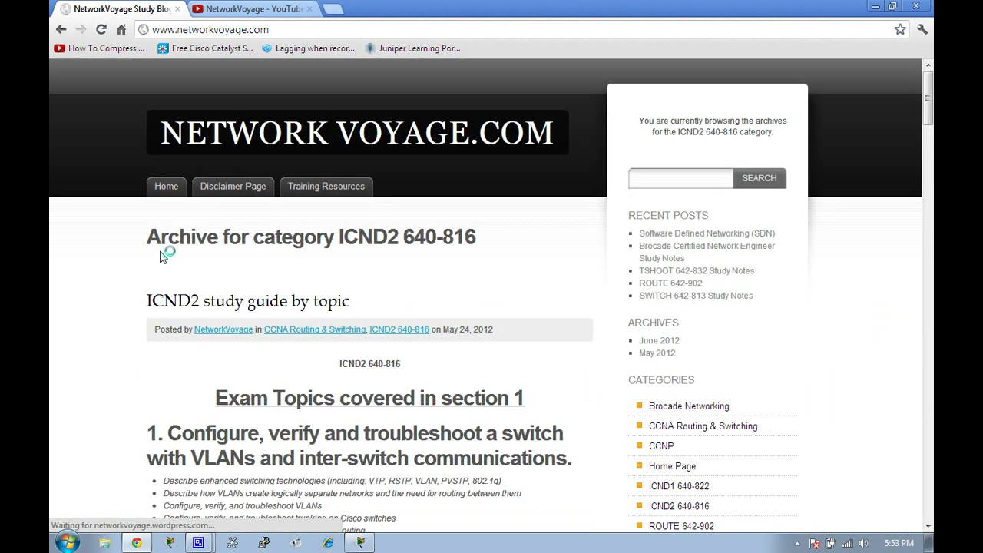
pyautogui.scroll(-6, 331, 384)
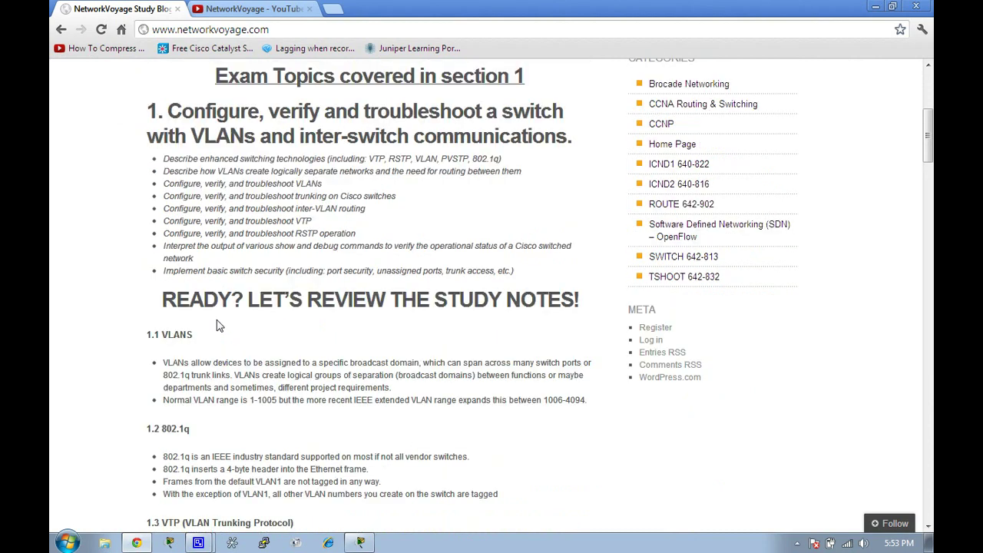
pyautogui.scroll(-3, 217, 327)
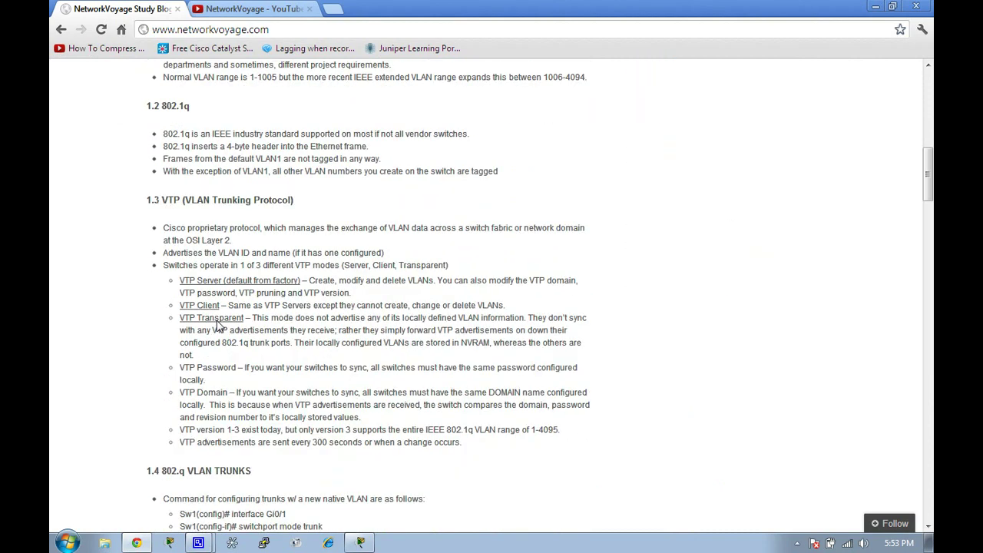
pyautogui.scroll(-2, 217, 327)
pyautogui.scroll(8, 217, 326)
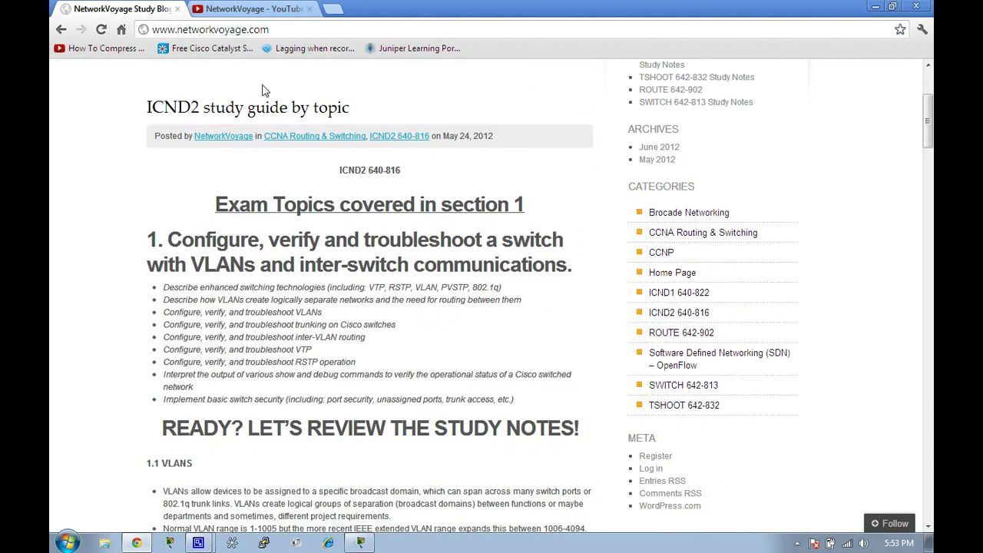
# Switch to the NetworkVoyage - YouTube browser tab.
pyautogui.click(226, 10)
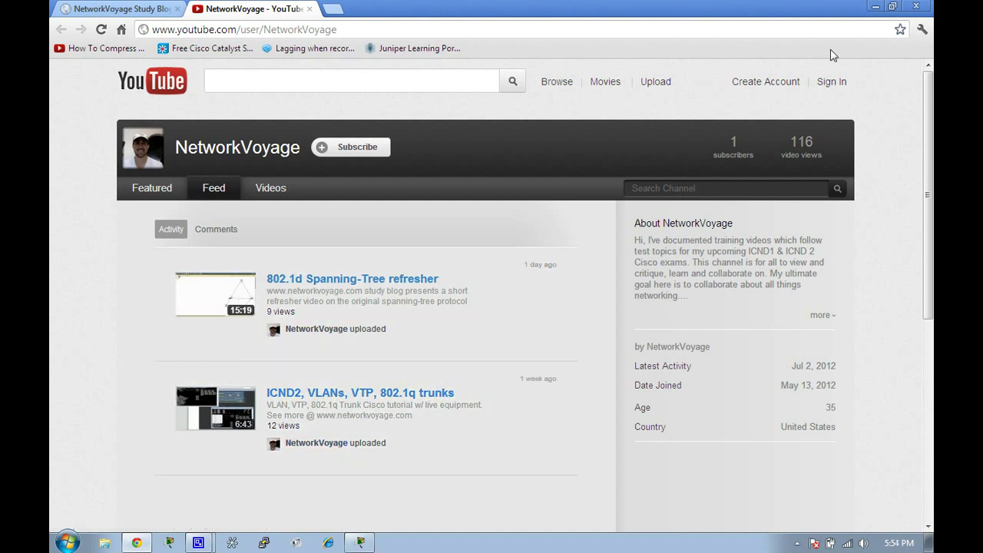
# Restore the CamStudio recorder window from the taskbar.
pyautogui.click(201, 544)
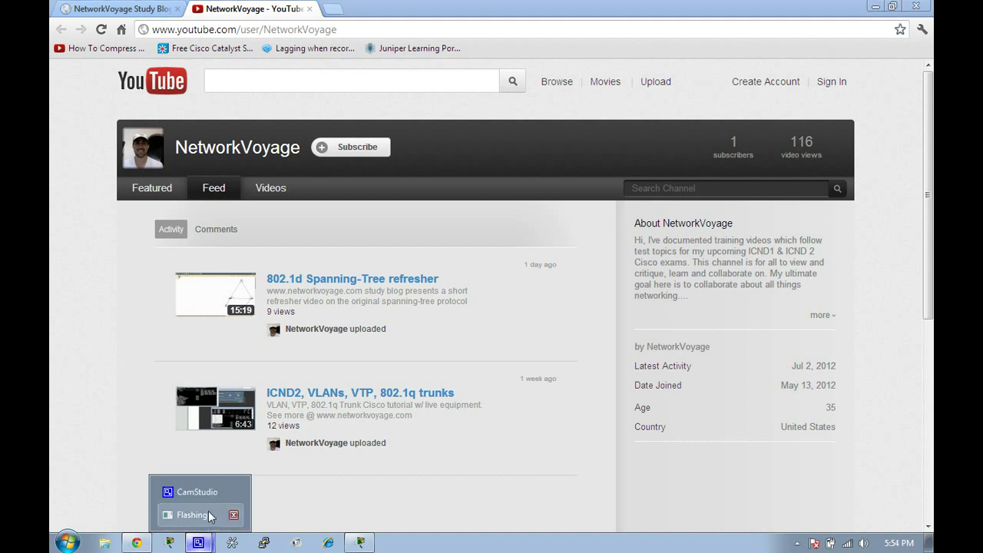
pyautogui.click(206, 500)
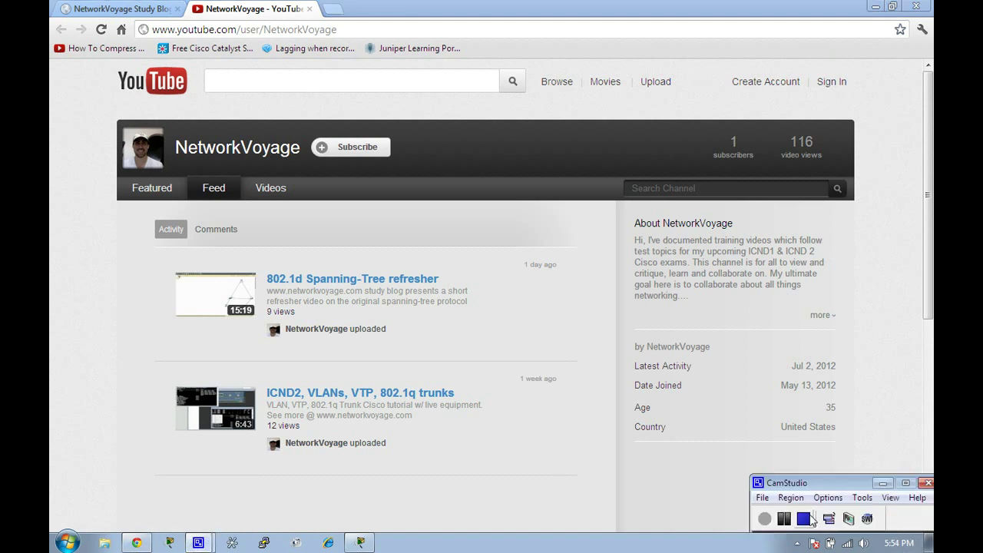